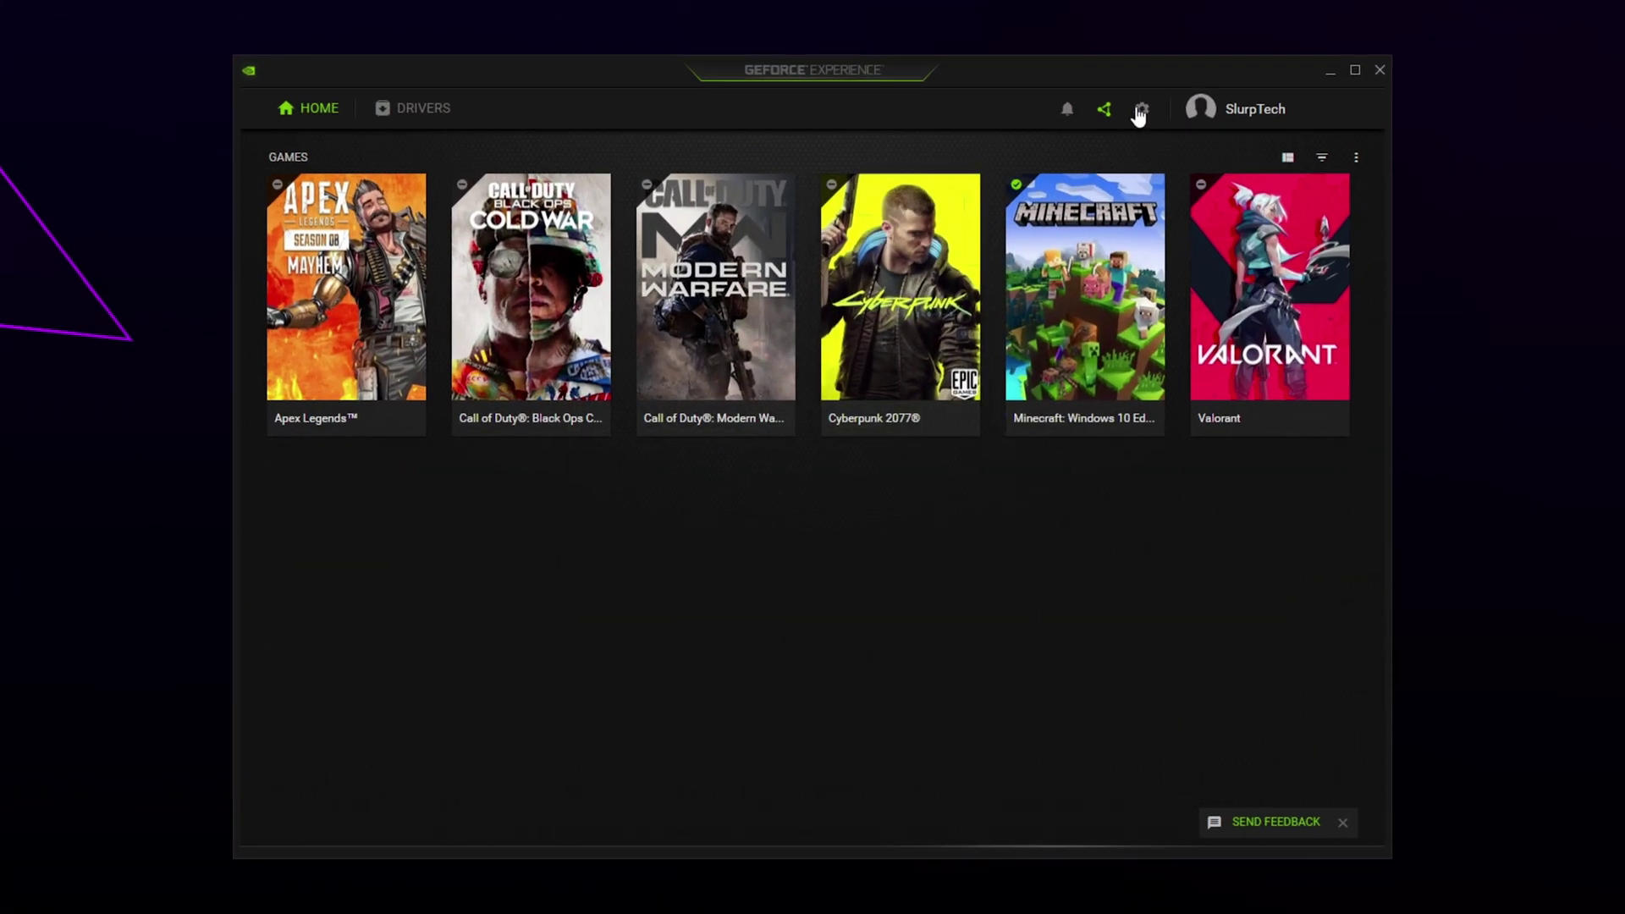
Reach the classic Sound Control Panel via a 'sound' search and select the BenQ GL2760 playback device.
{"action": "left_click", "coordinate": [1142, 112]}
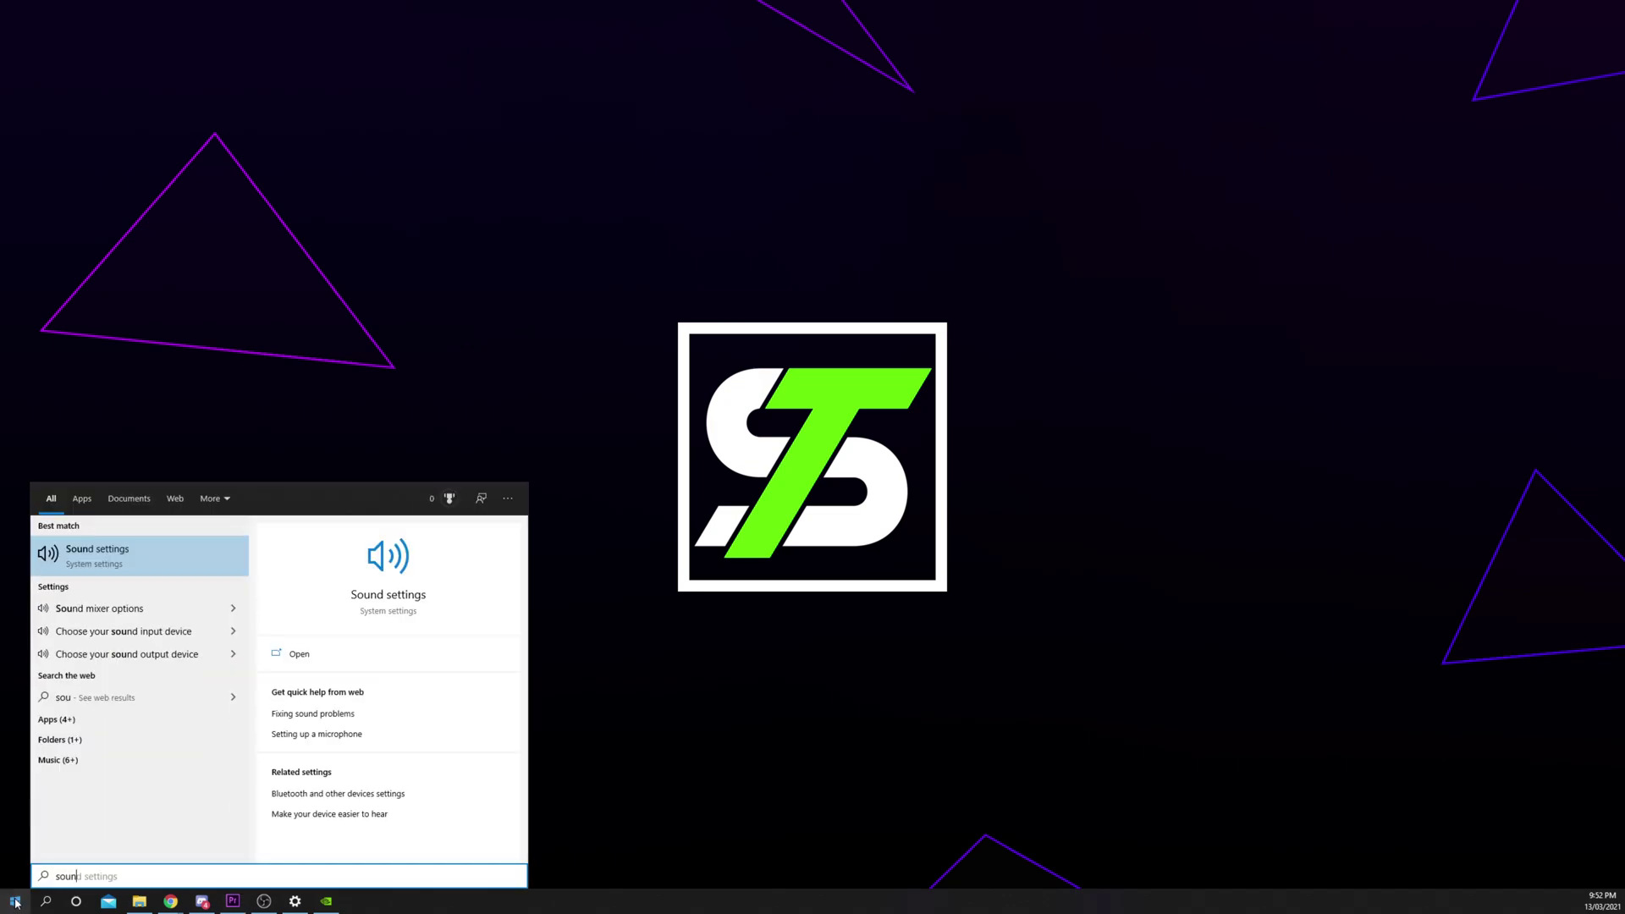
{"action": "key", "text": "Return"}
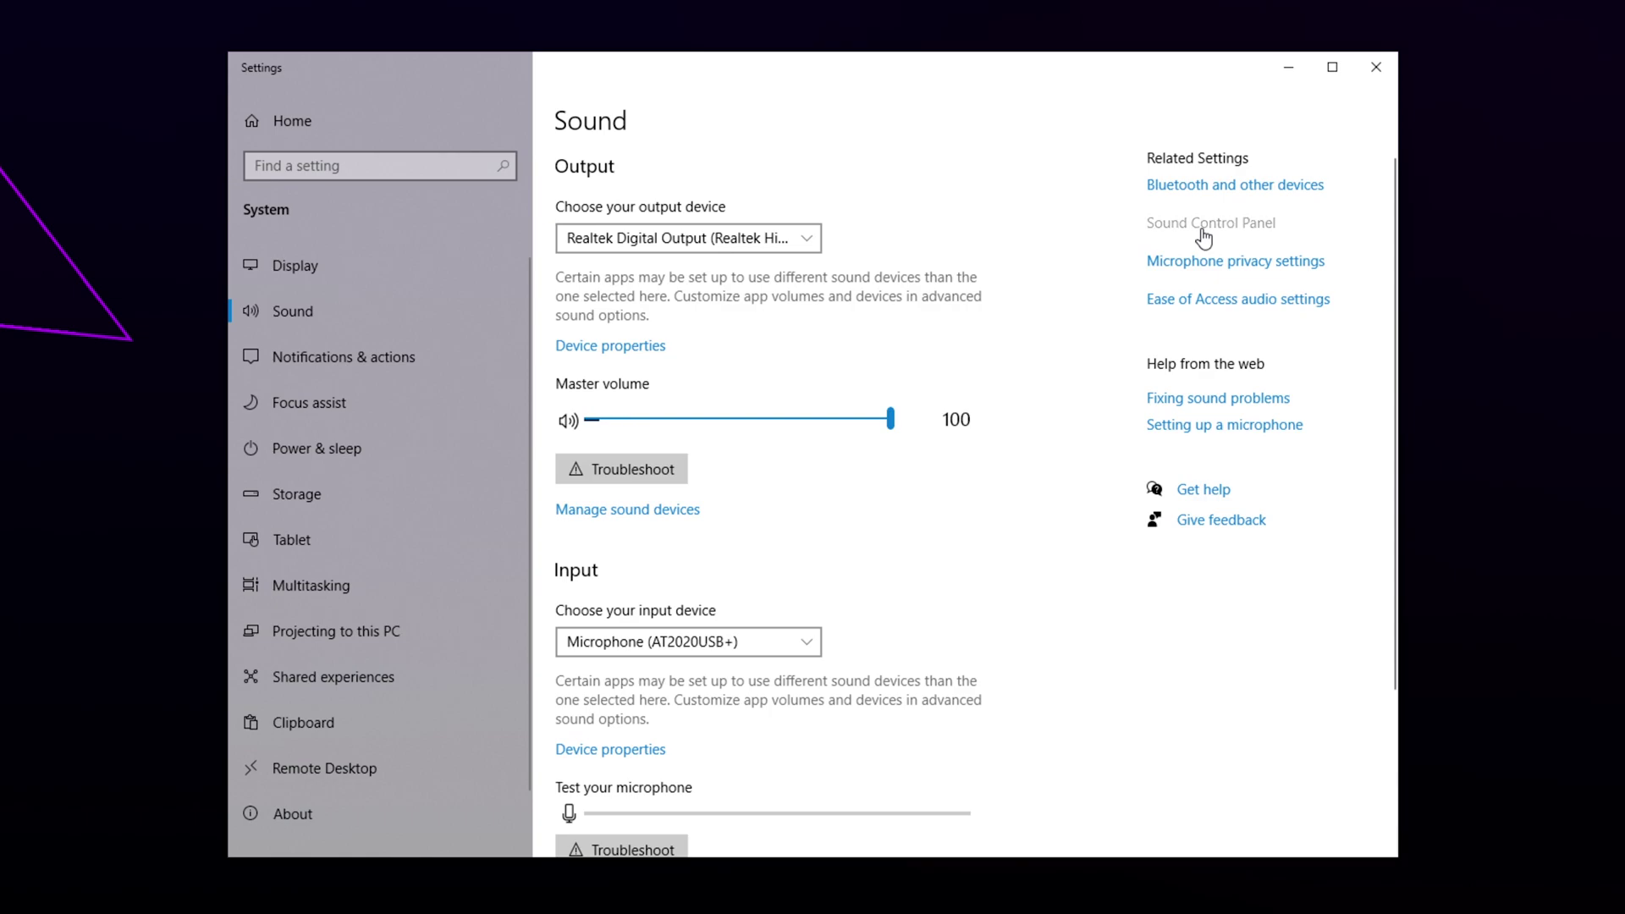
{"action": "left_click", "coordinate": [1203, 238]}
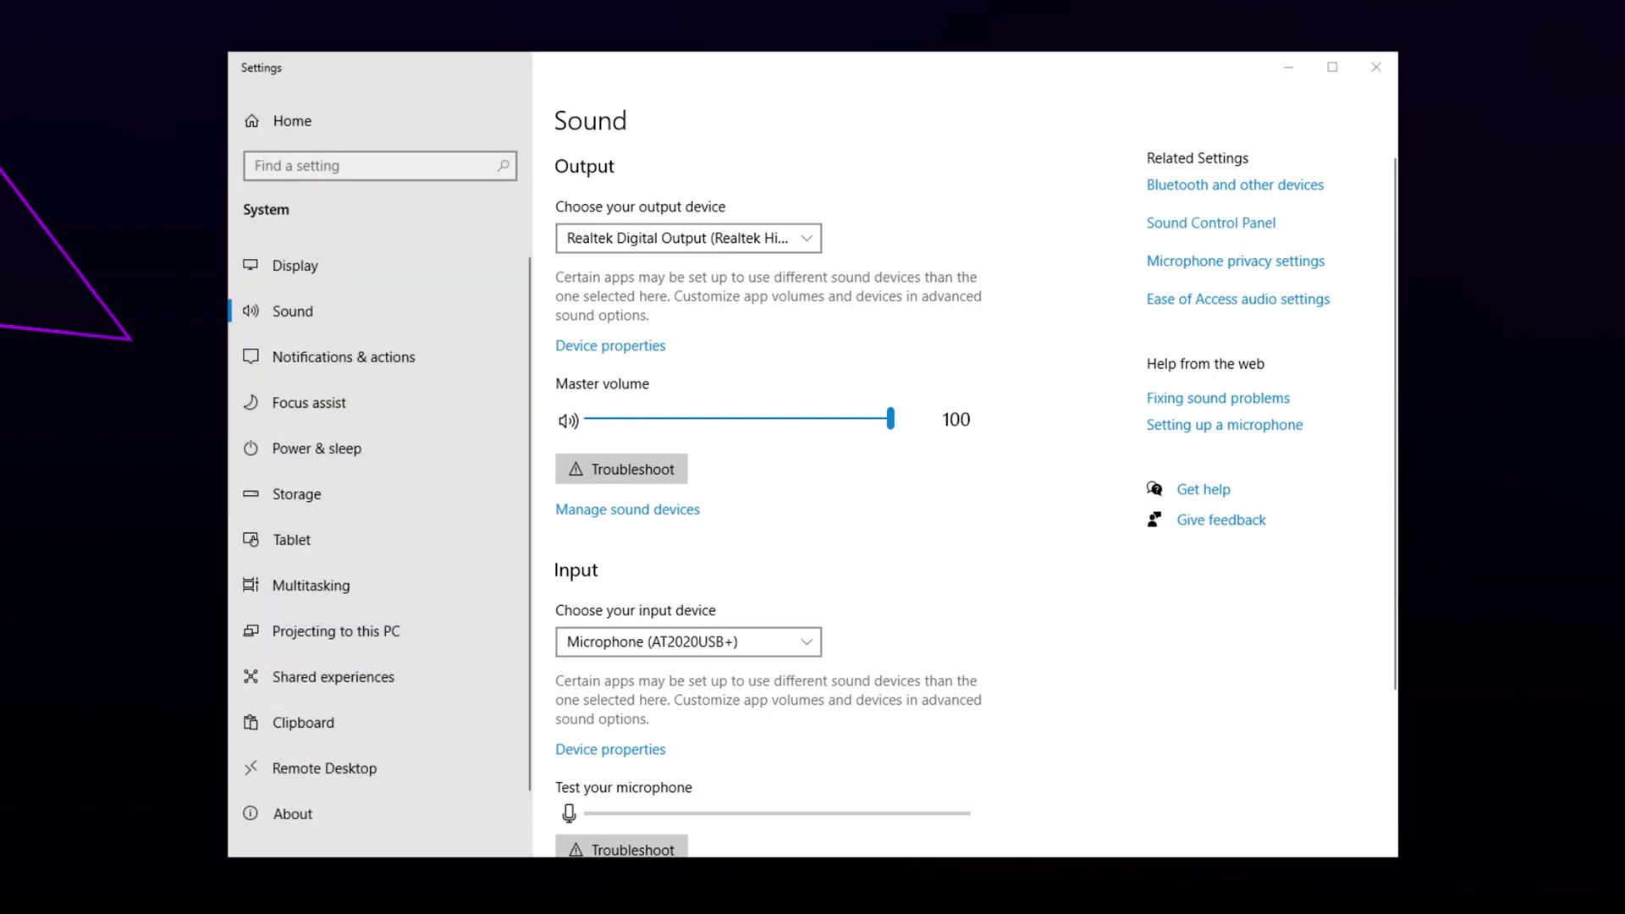
{"action": "scroll", "coordinate": [987, 343], "scroll_direction": "down", "scroll_amount": 5}
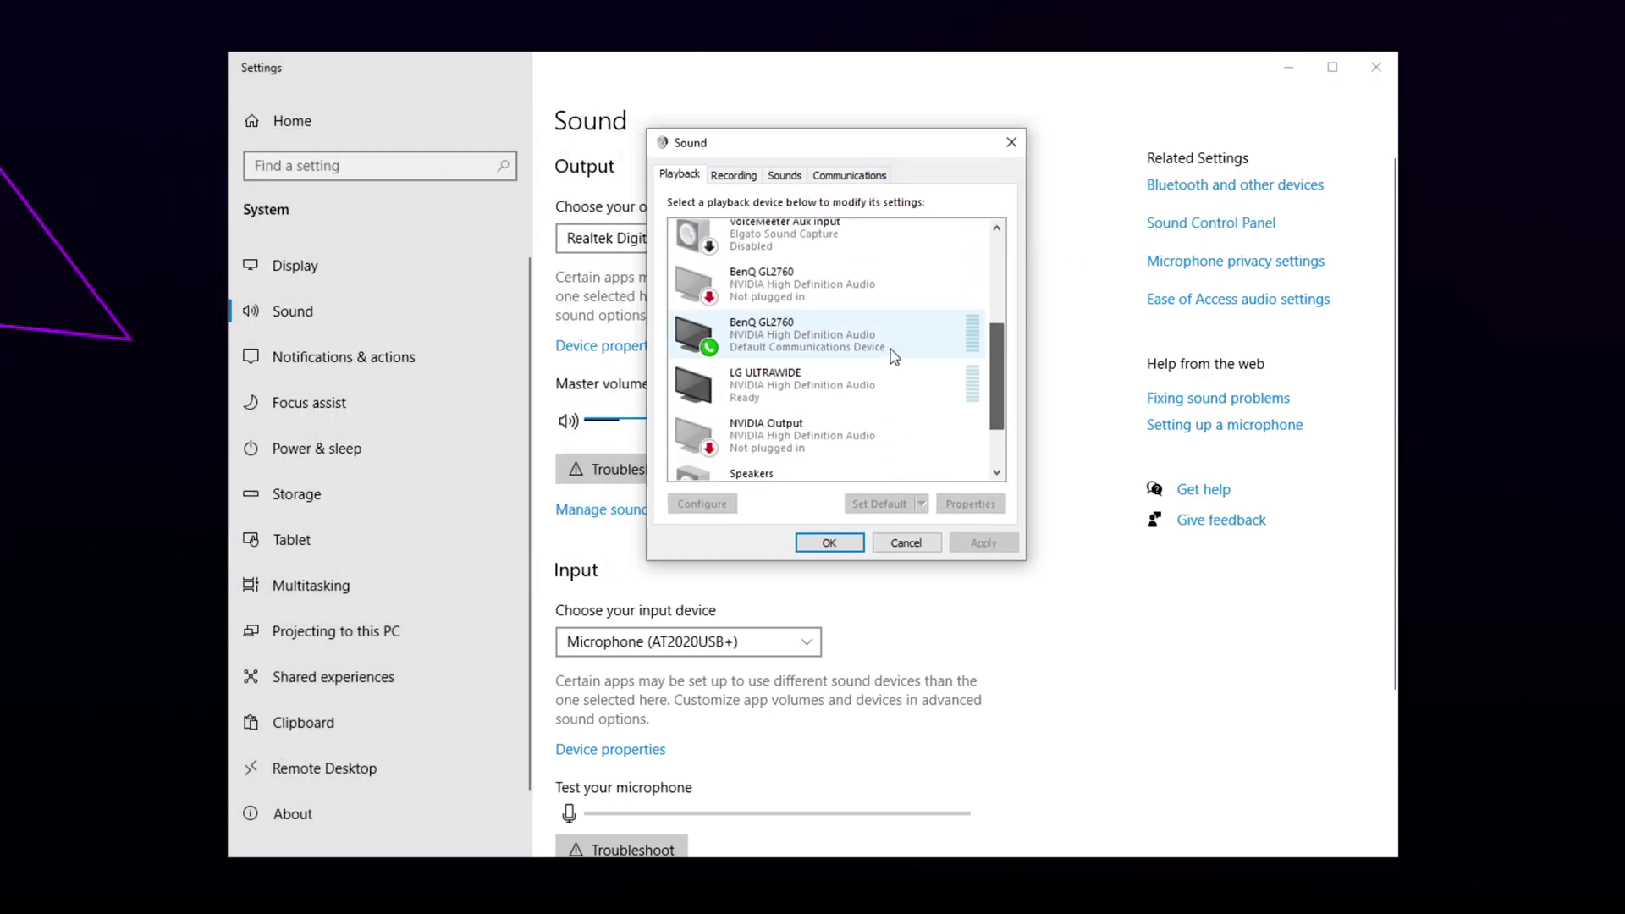
{"action": "left_click", "coordinate": [841, 340]}
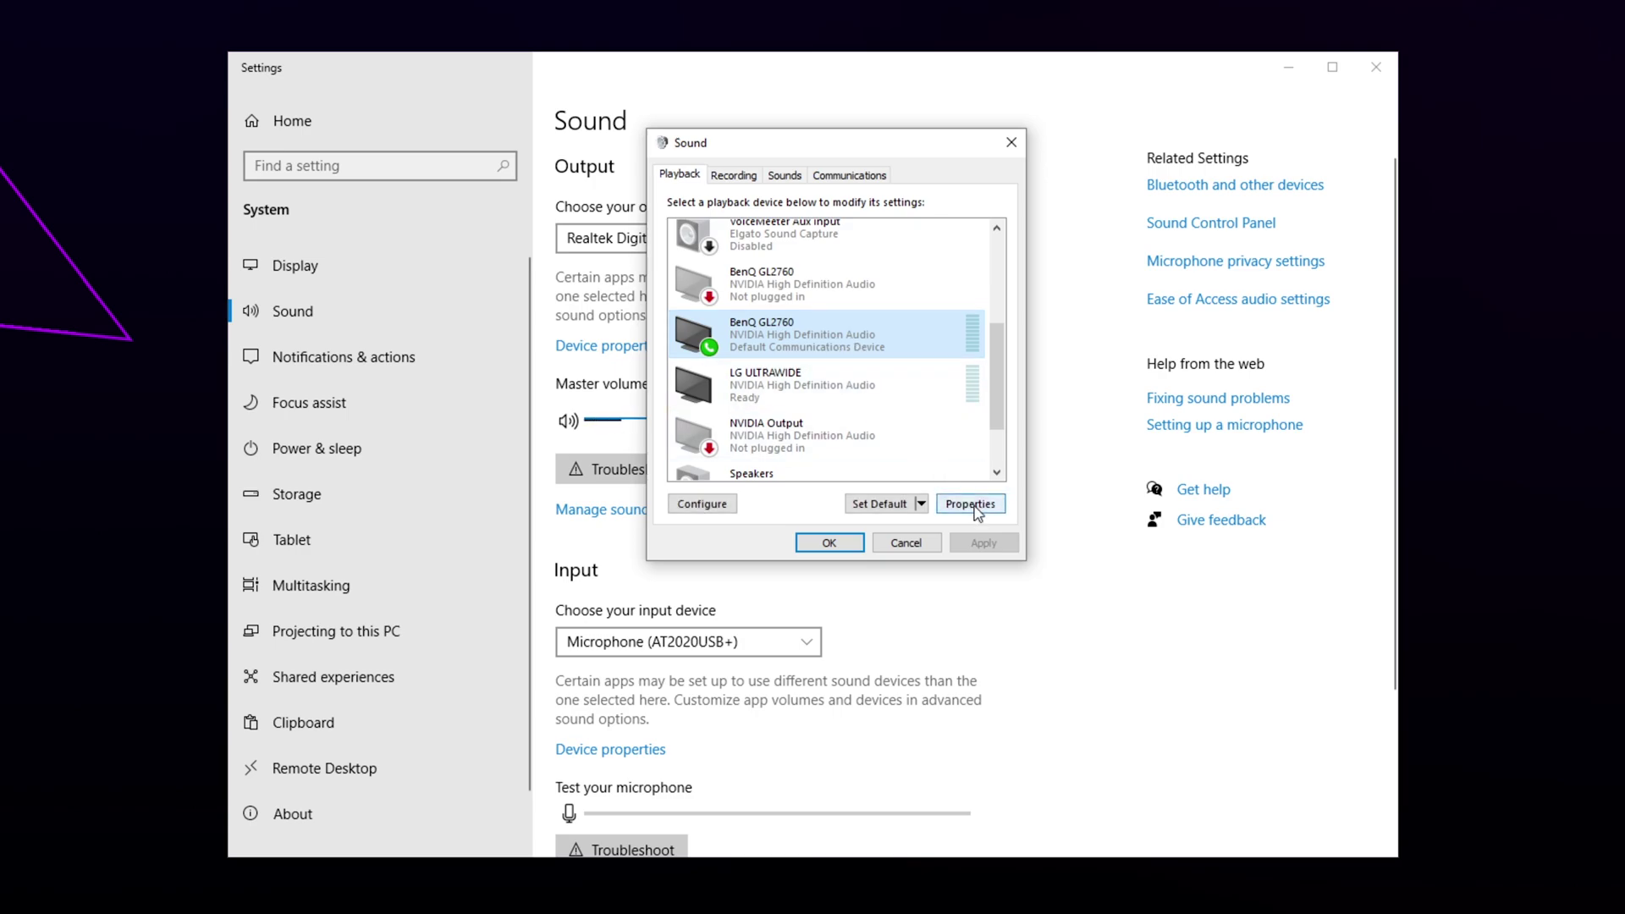
Check 'Disable all enhancements' in the BenQ GL2760 properties, apply with OK, and close the Sound dialog.
{"action": "left_click", "coordinate": [972, 505]}
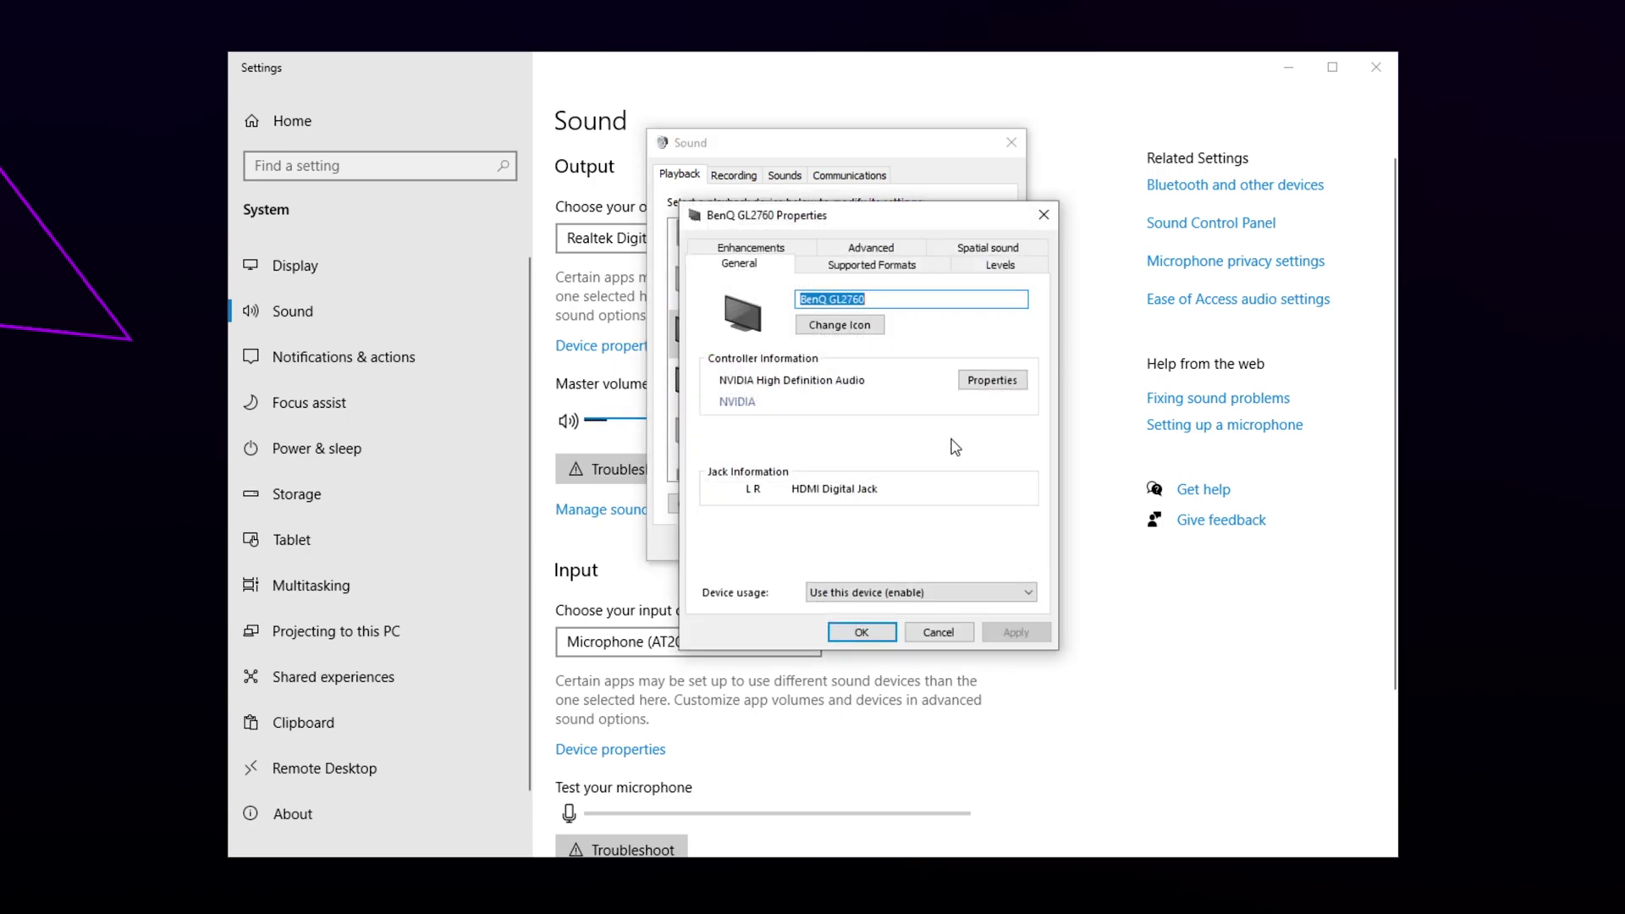
{"action": "left_click", "coordinate": [767, 249]}
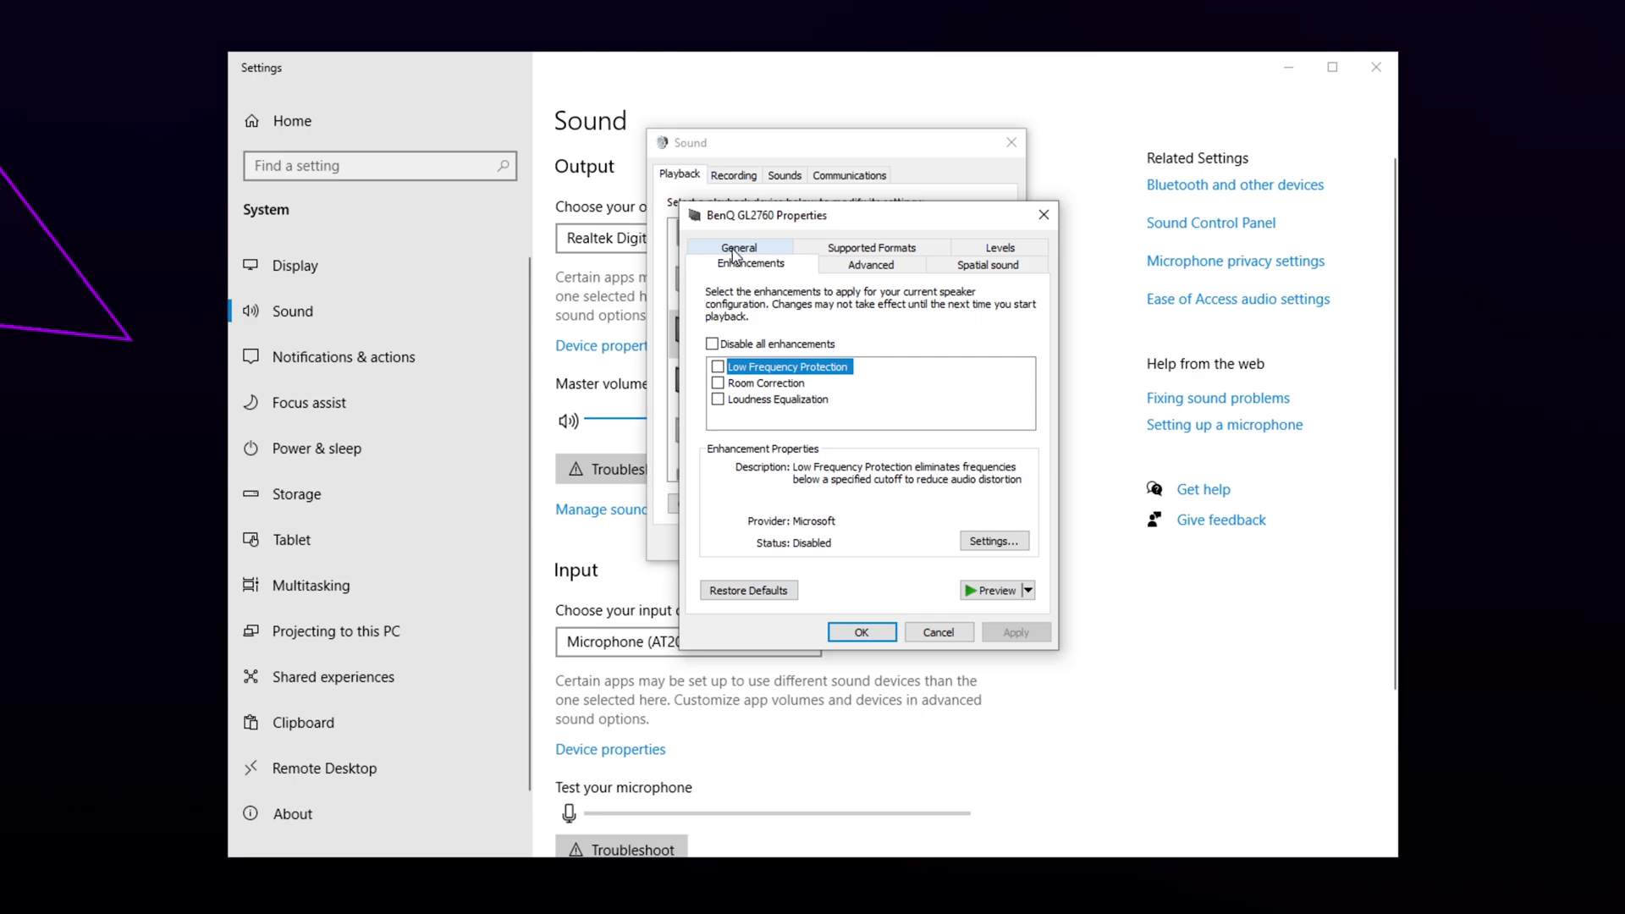
{"action": "left_click", "coordinate": [713, 344]}
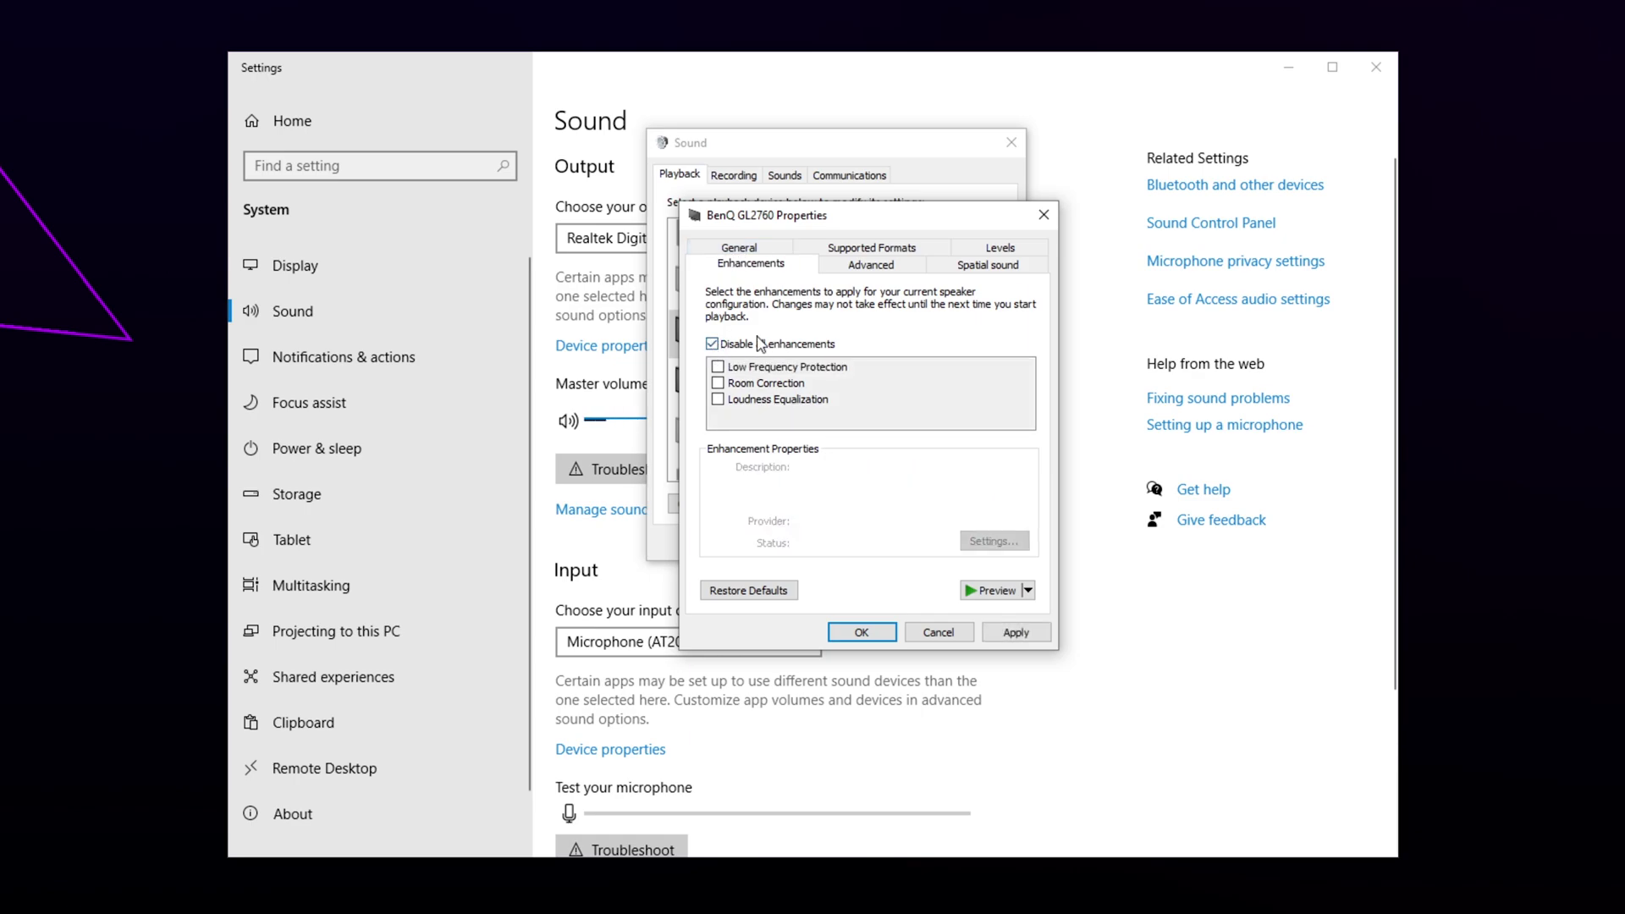
{"action": "left_click", "coordinate": [1007, 634]}
{"action": "left_click", "coordinate": [853, 632]}
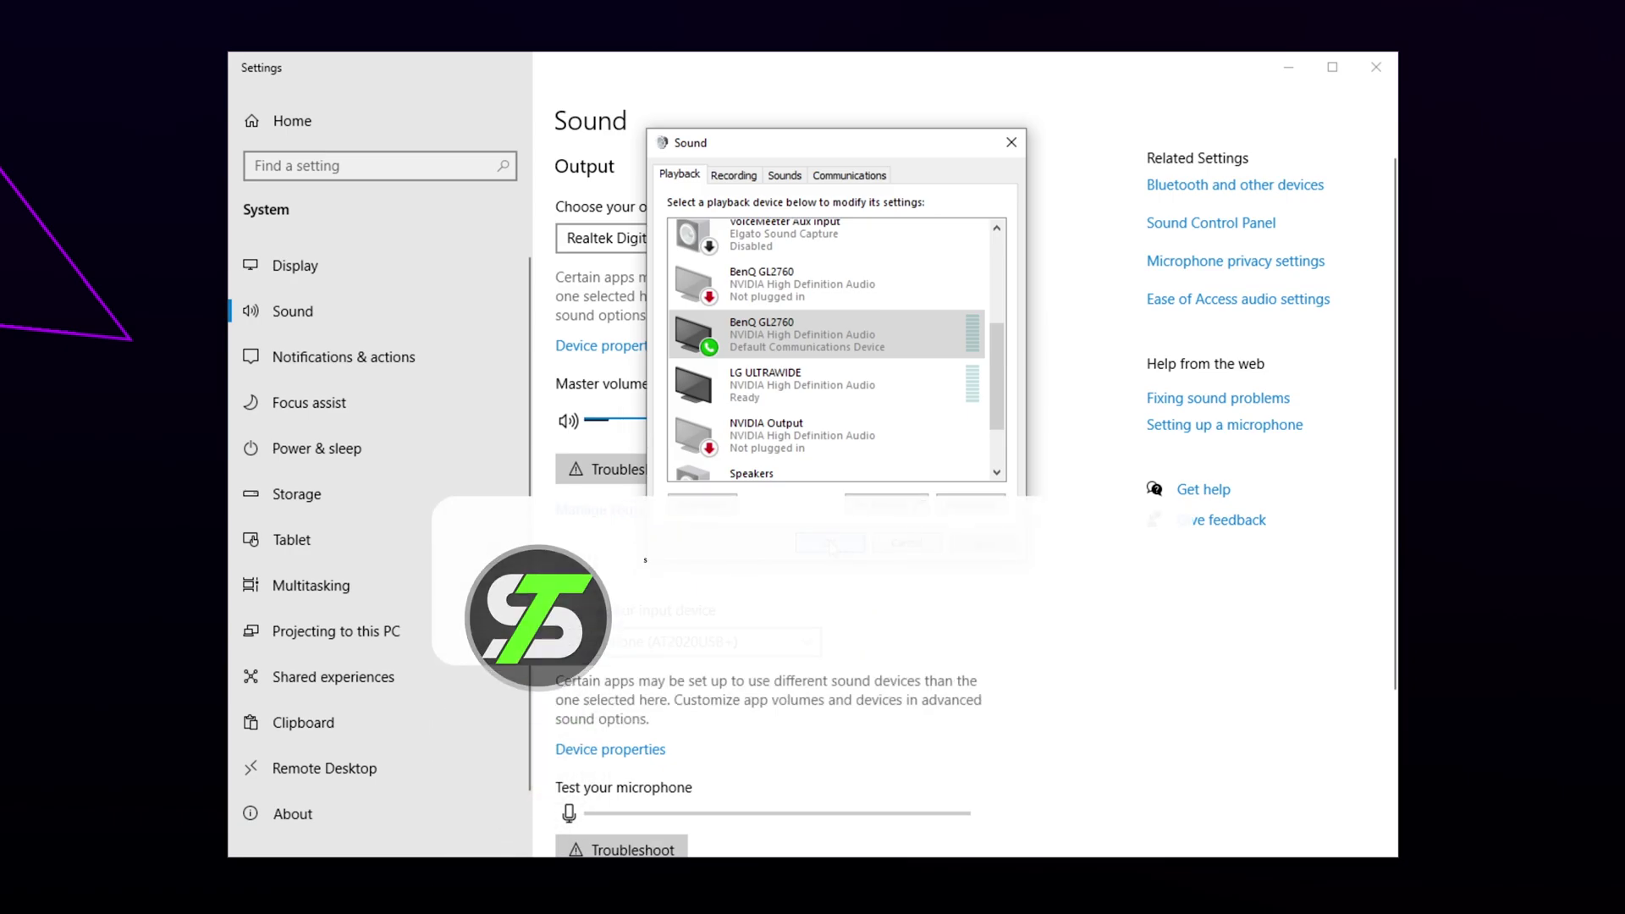
{"action": "left_click", "coordinate": [903, 544]}
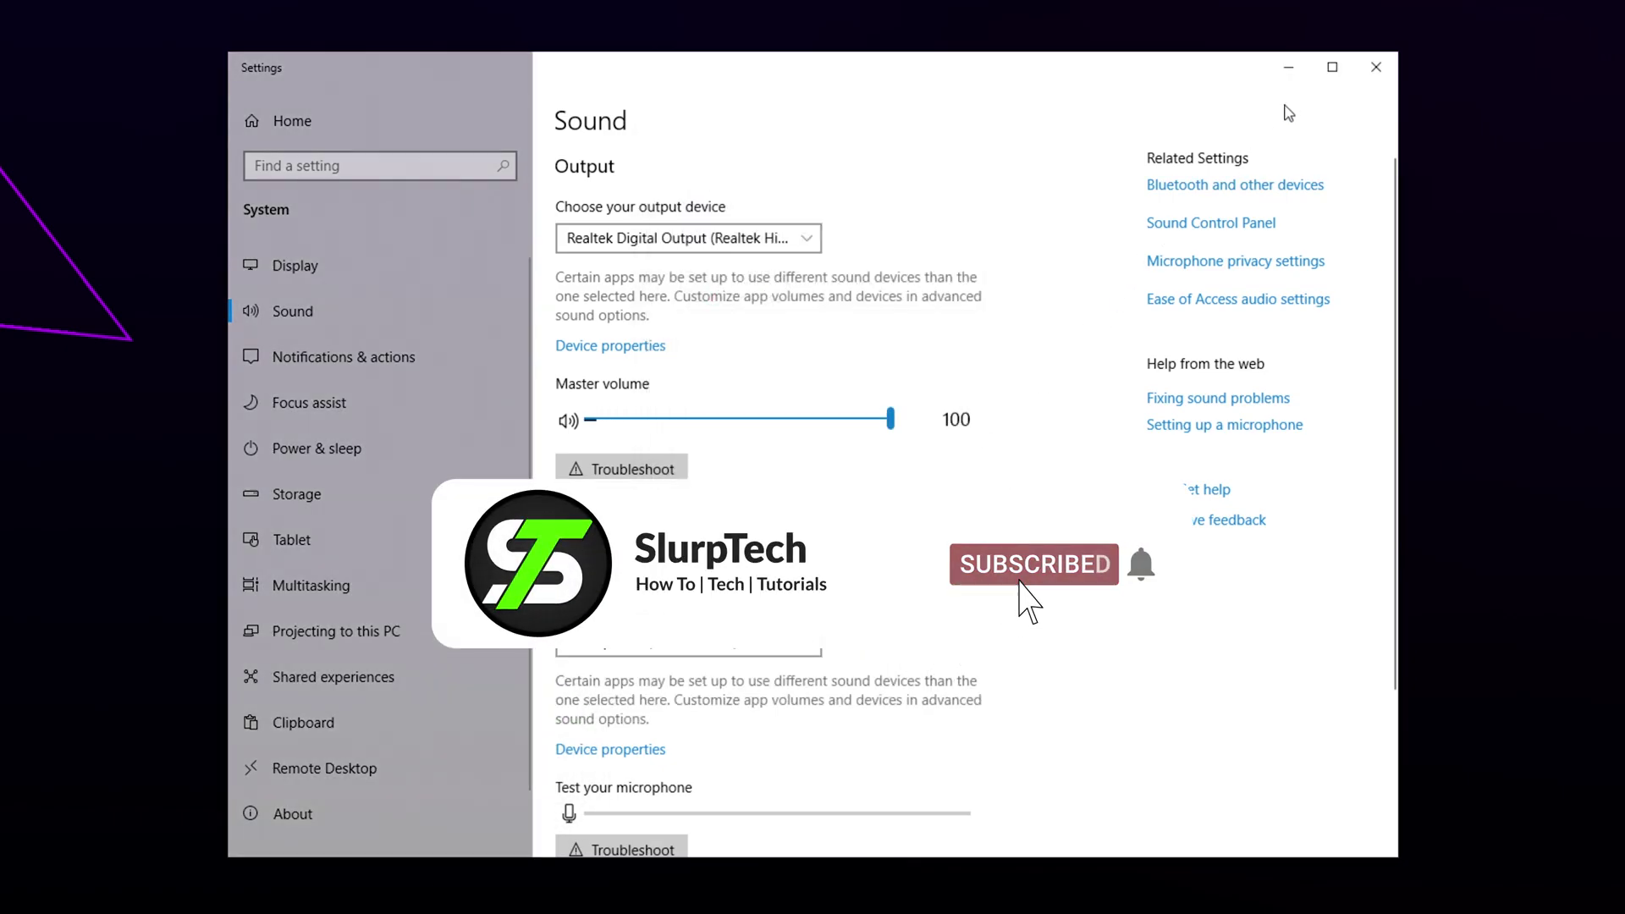